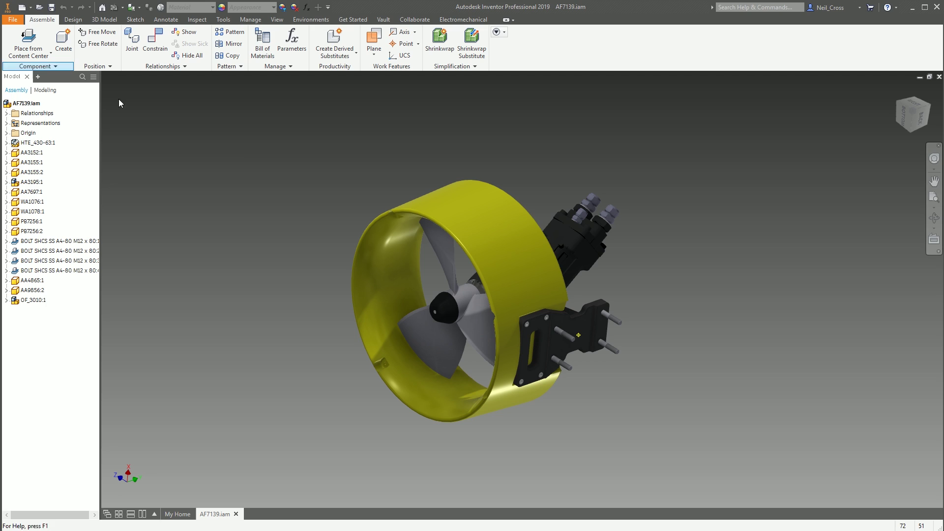
Start a new drawing from the Large Assembly Drawing.idw template, accepting the prompted entries
left_click(27, 9)
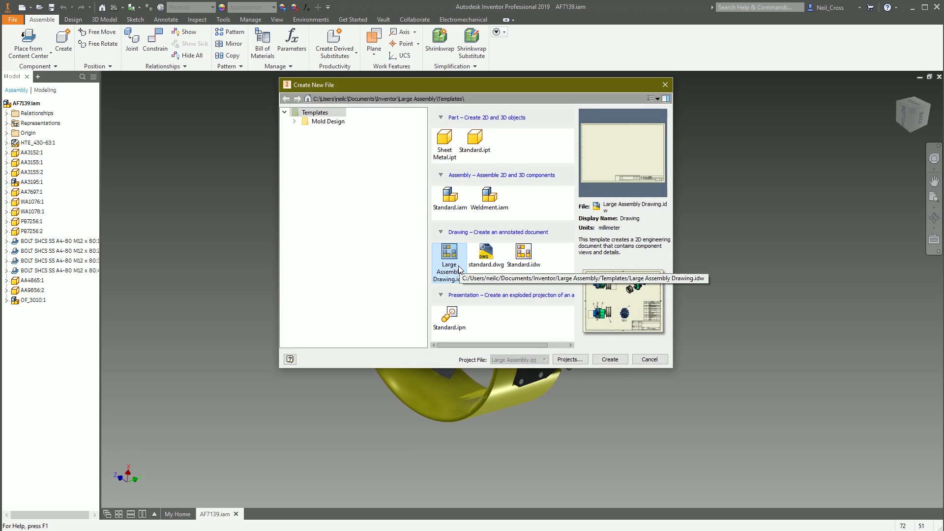
double_click(451, 263)
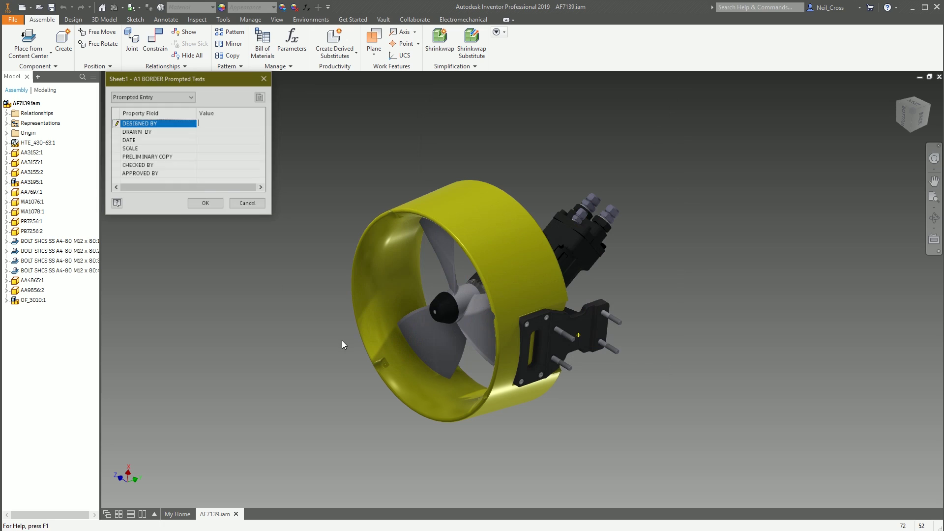
left_click(201, 205)
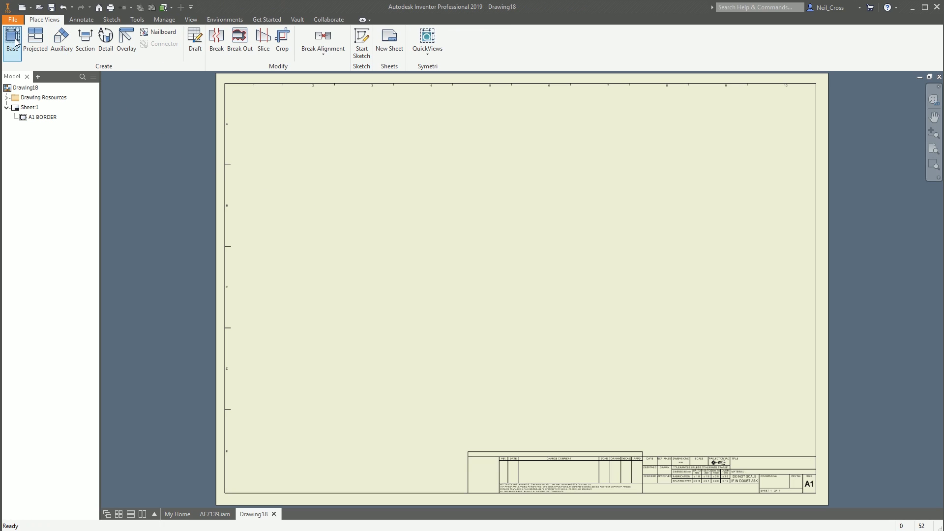
Place a Bottom base view of the AF7139 thruster assembly at 1:2 scale
left_click(12, 39)
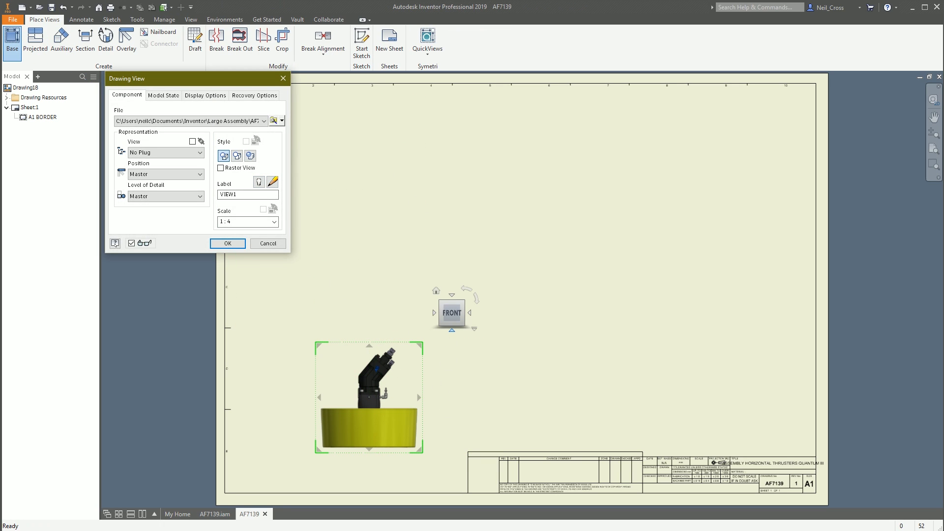
left_click(452, 330)
left_click(477, 299)
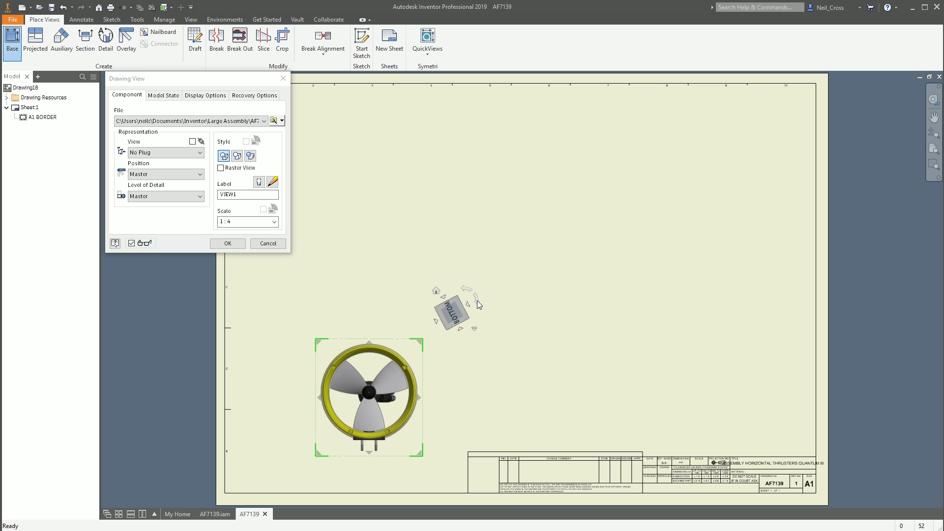
left_click(226, 221)
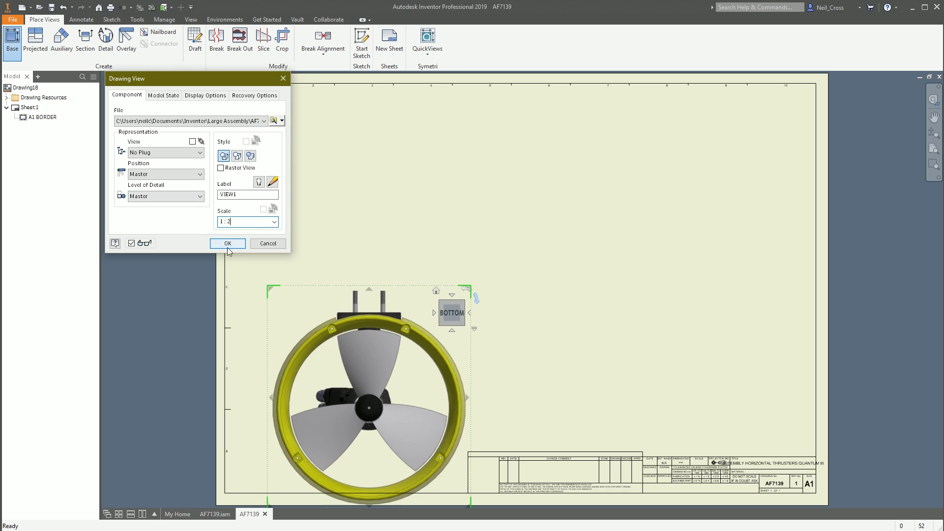
left_click(235, 246)
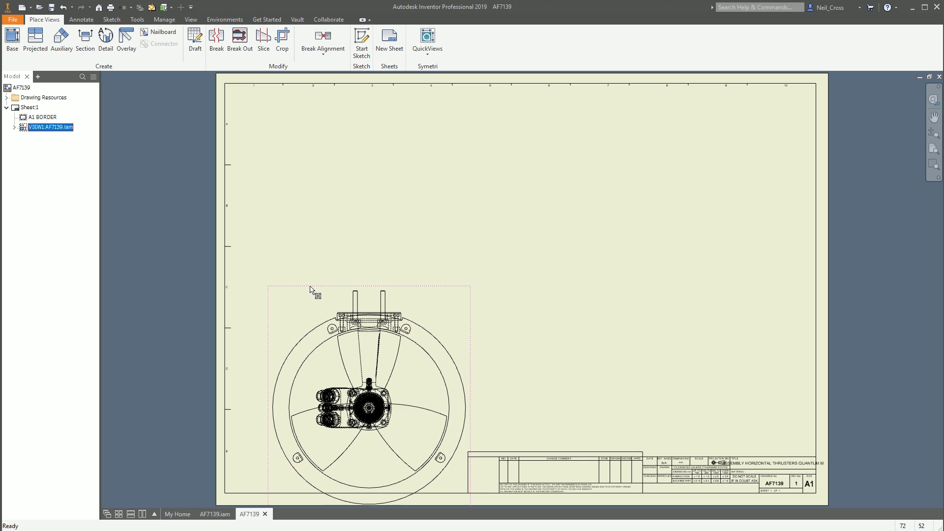
Drag the AF7139 base view to the sheet's top-left corner and check the title block
left_click_drag(310, 288, 276, 96)
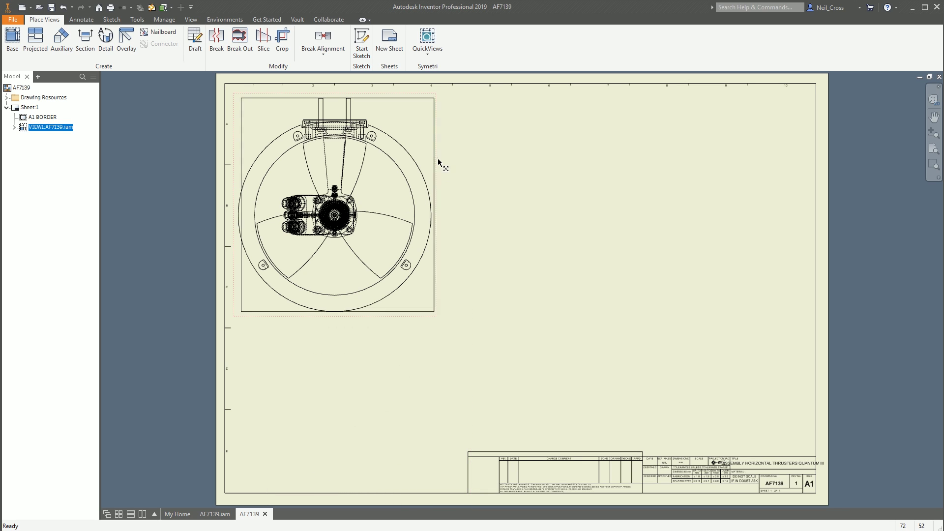
left_click_drag(438, 158, 461, 157)
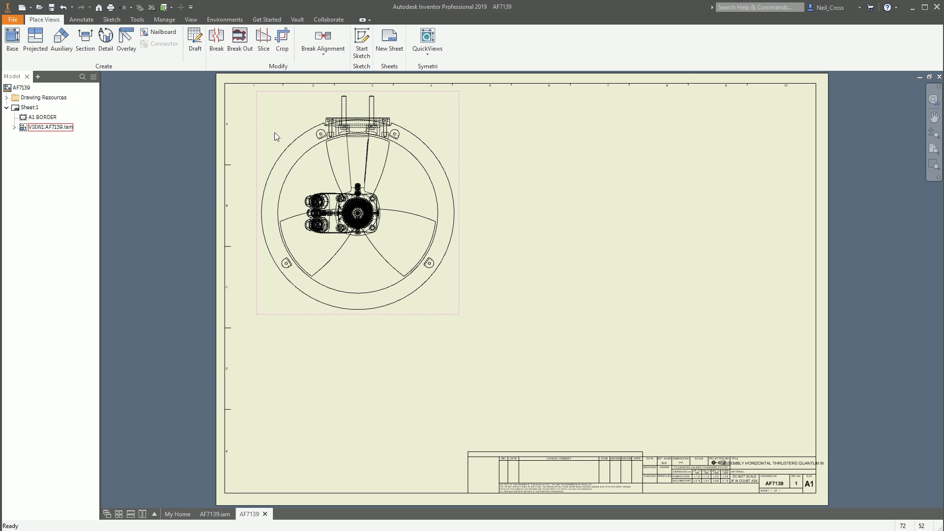
middle_click_drag(586, 407, 365, 329)
scroll(565, 426, "up", 3)
middle_click_drag(564, 426, 389, 427)
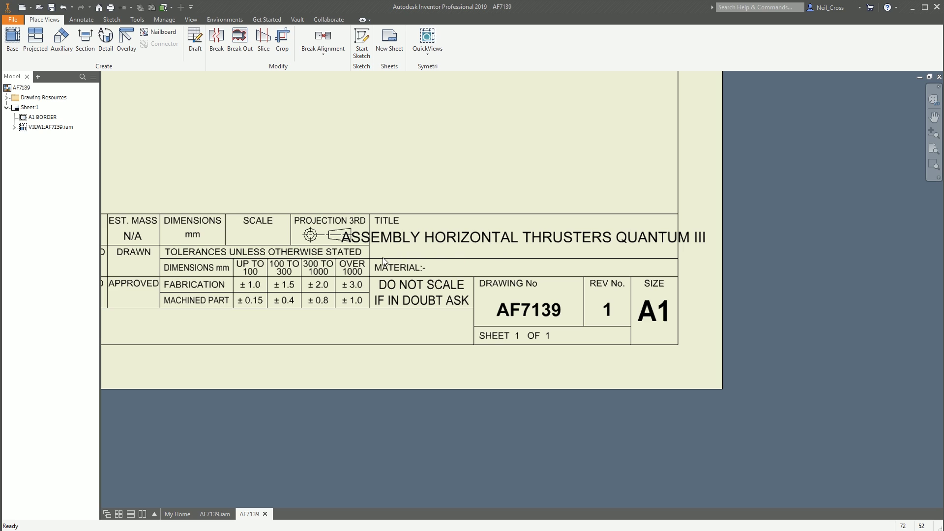
key("Home")
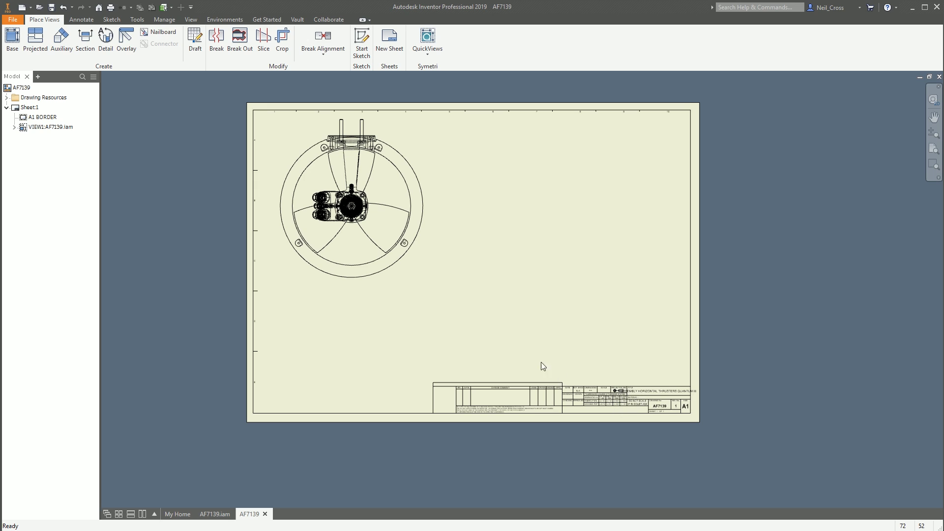
Place a second base view using the AH5257.iam assembly file
left_click(14, 34)
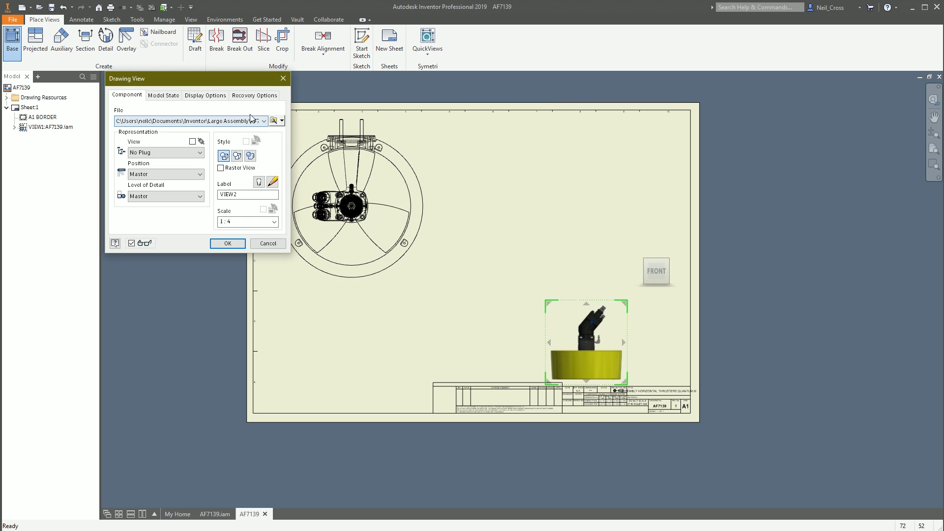
left_click(282, 120)
left_click(275, 131)
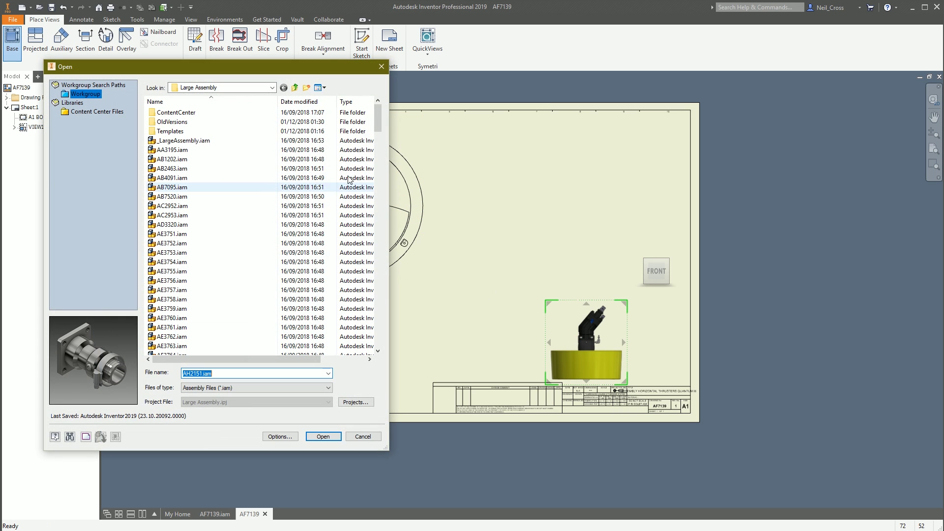
left_click_drag(378, 119, 386, 269)
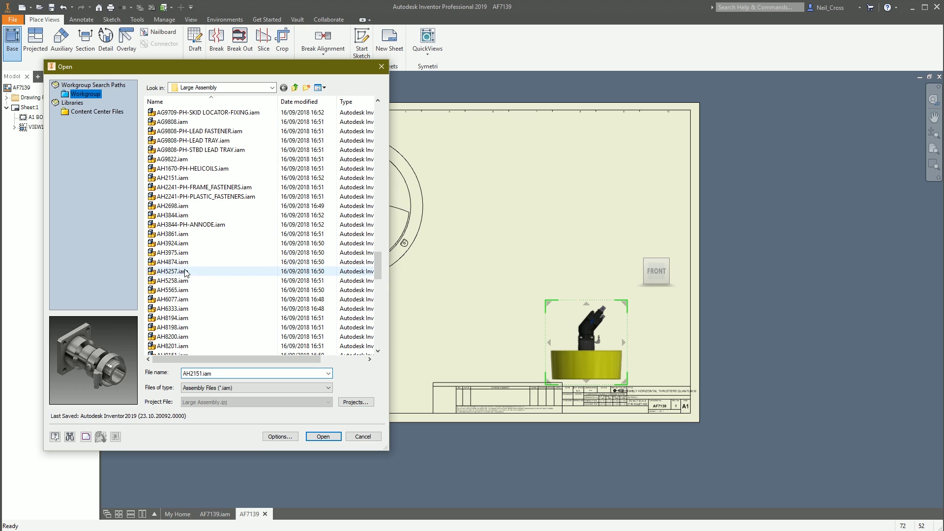
scroll(177, 275, "down", 2)
double_click(170, 272)
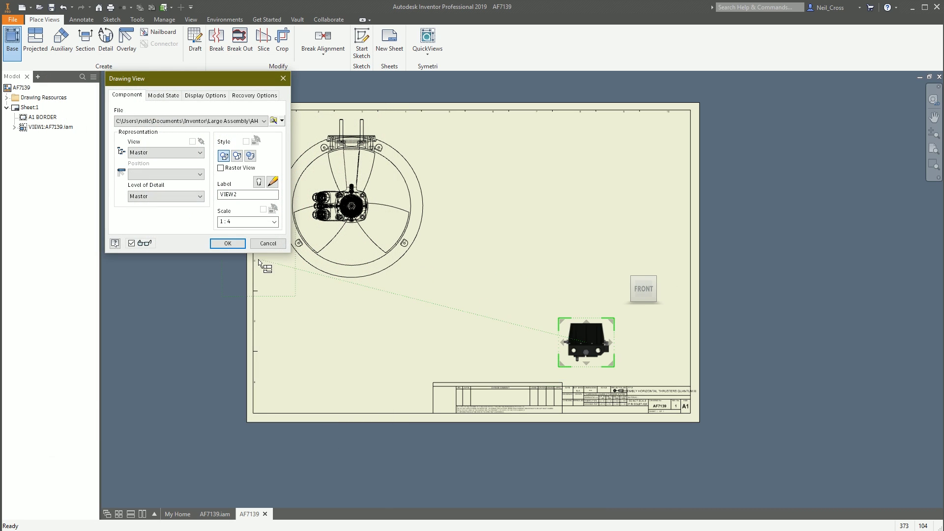
key("Return")
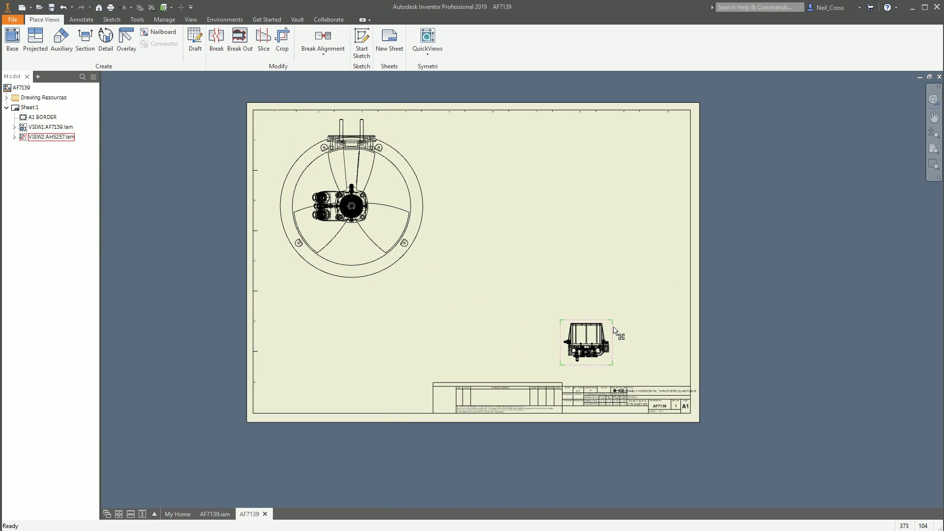
Move the AH5257 view to the sheet's upper right, beside the thruster view
left_click_drag(617, 343, 584, 204)
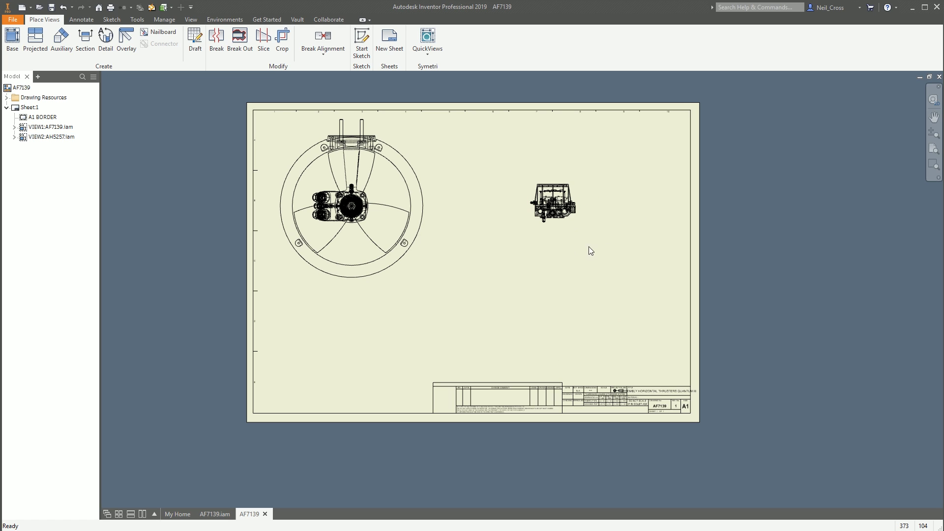
left_click(47, 138)
left_click(48, 128)
scroll(648, 442, "up", 5)
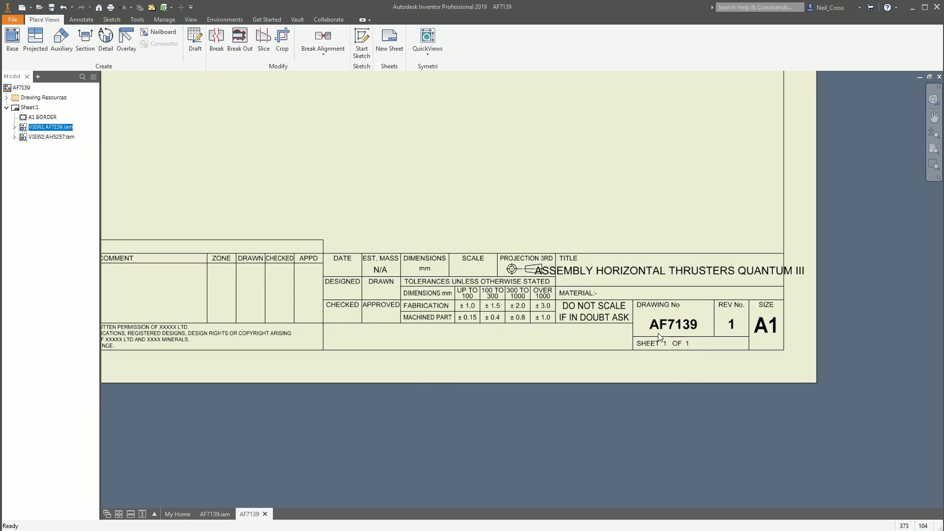
scroll(639, 308, "down", 5)
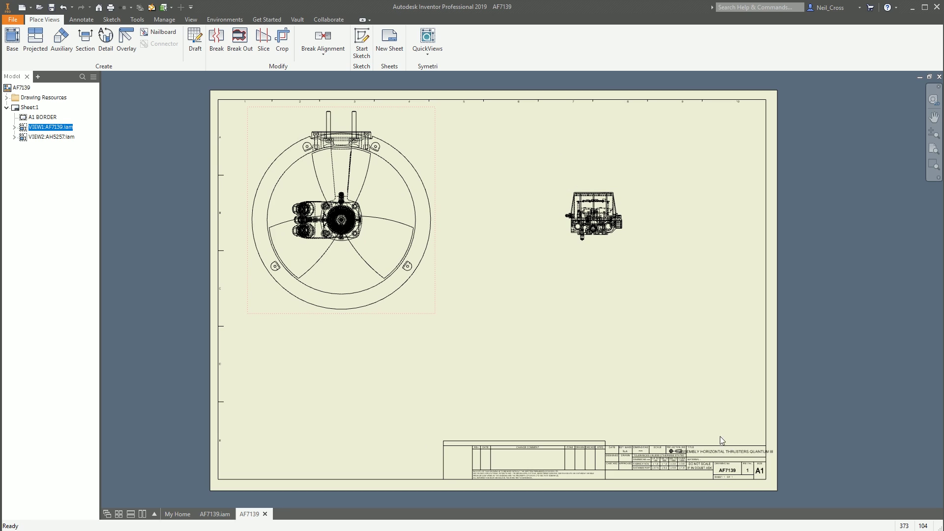
Select the thruster view and then the AH5257 view in the Sheet 1 browser
left_click(551, 322)
left_click(32, 127)
left_click_drag(30, 136, 44, 157)
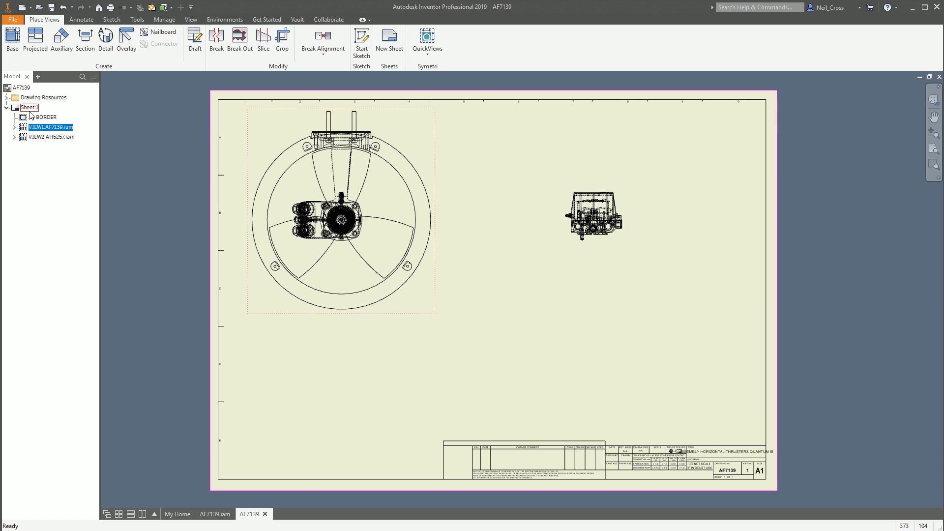
left_click(58, 139)
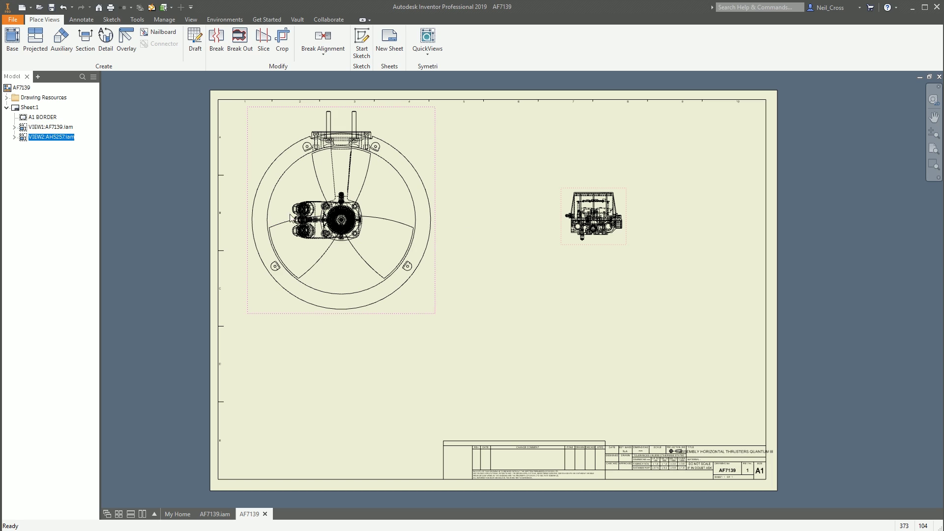
left_click(164, 20)
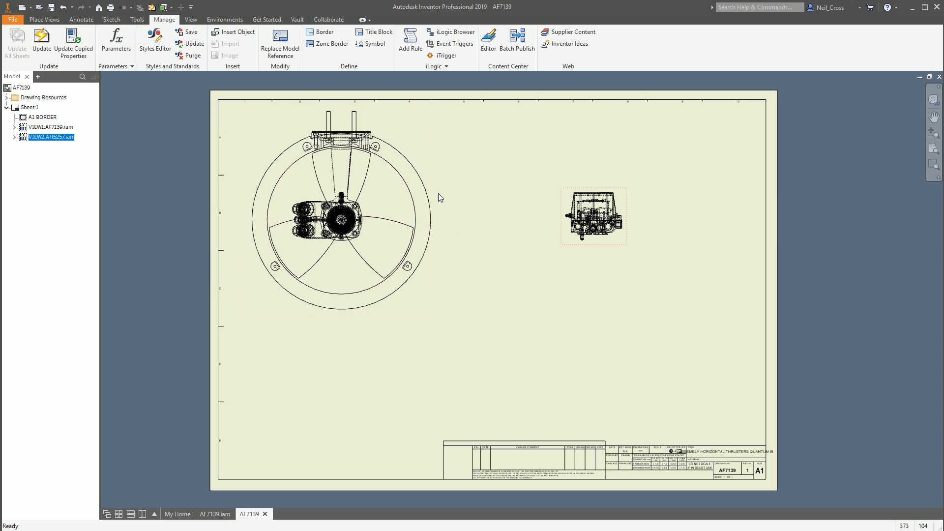
left_click(44, 19)
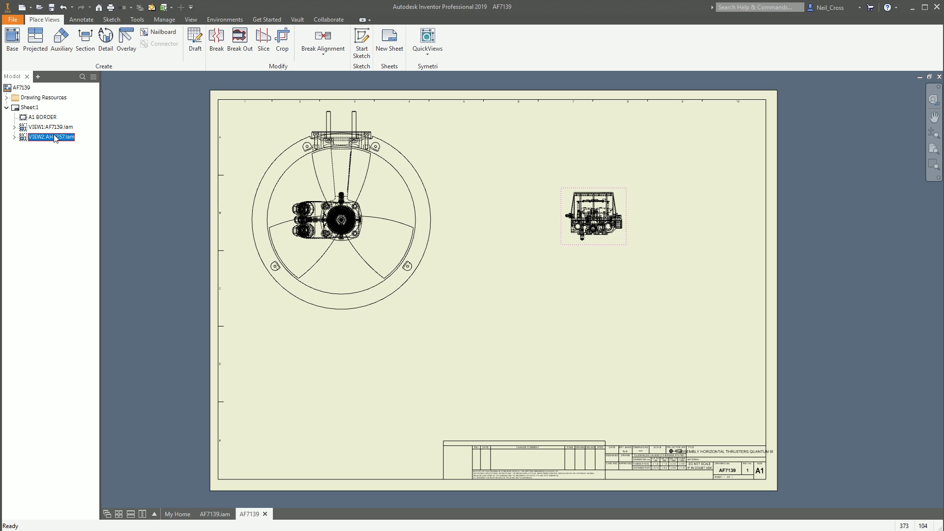
Reorder VIEW1 below VIEW2 on Sheet 1, using a temporary Sheet:2 then deleted
left_click(382, 49)
left_click(214, 205)
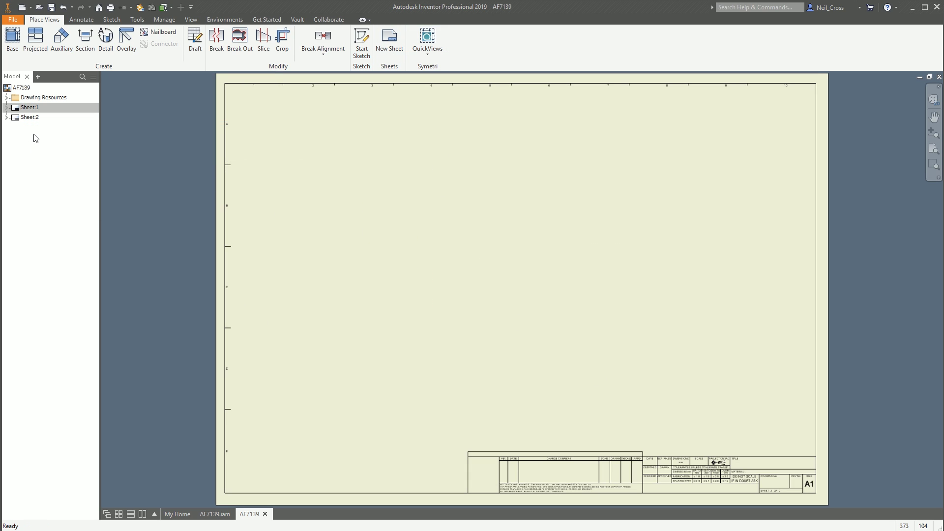
double_click(17, 109)
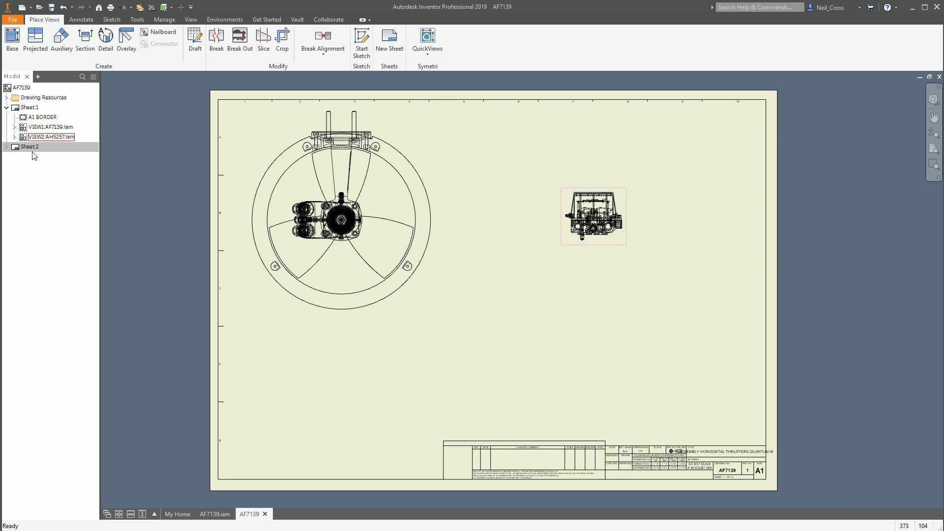
left_click(28, 127)
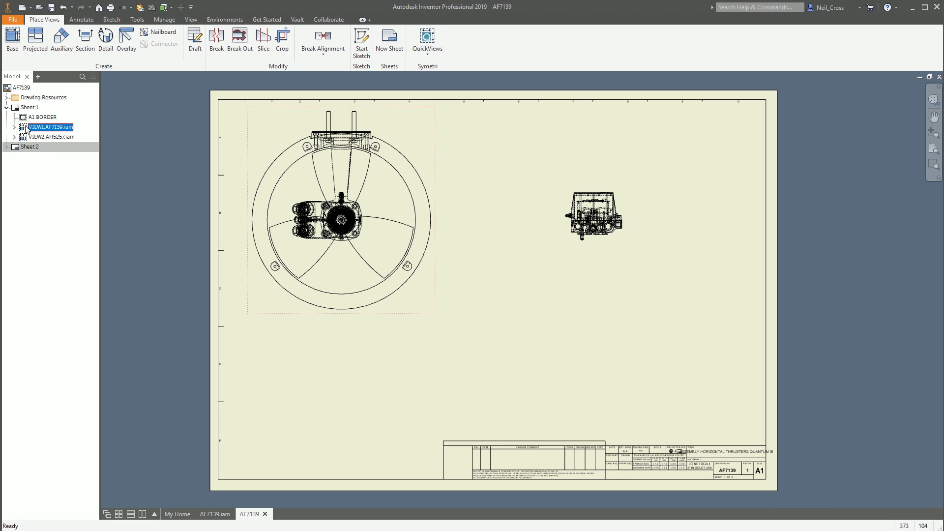
left_click_drag(25, 129, 30, 108)
right_click(25, 147)
left_click(49, 175)
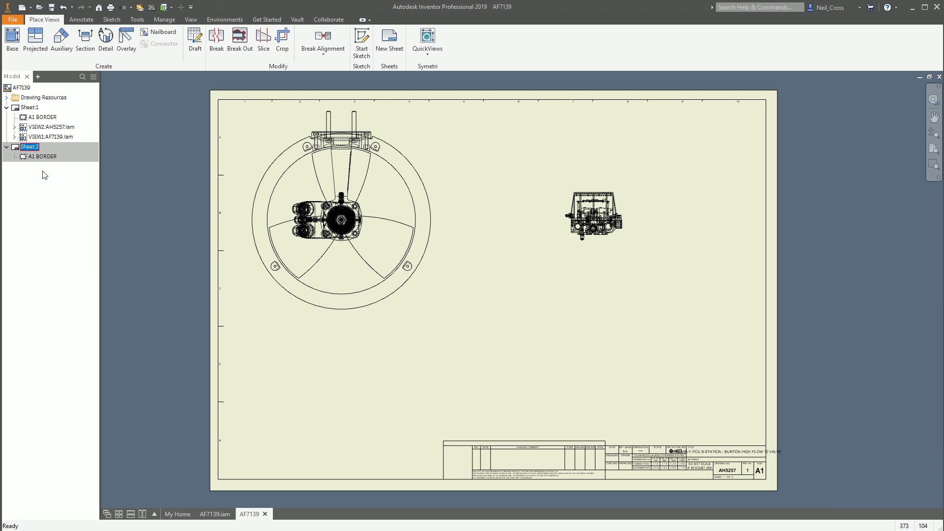
left_click(492, 285)
Verify the title block now shows drawing number AH5257, revision 1
left_click(51, 137)
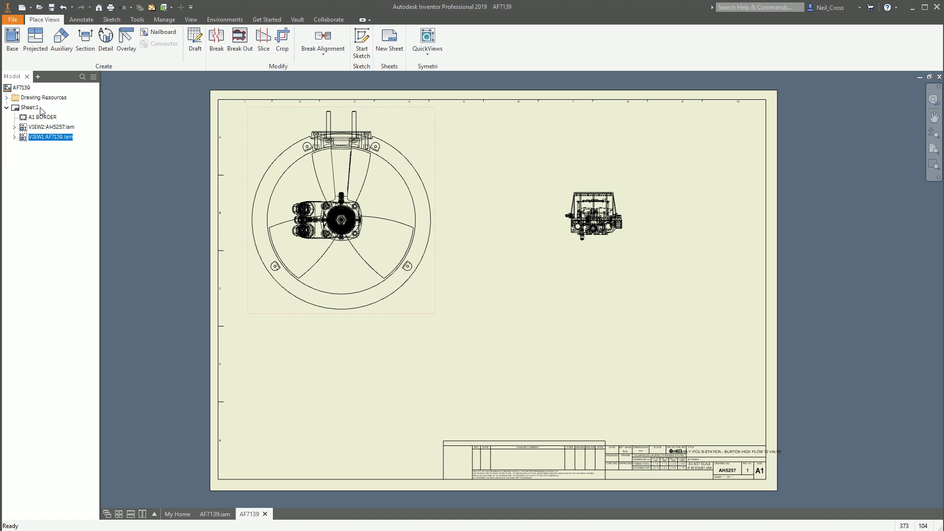
left_click(45, 137)
key("Up")
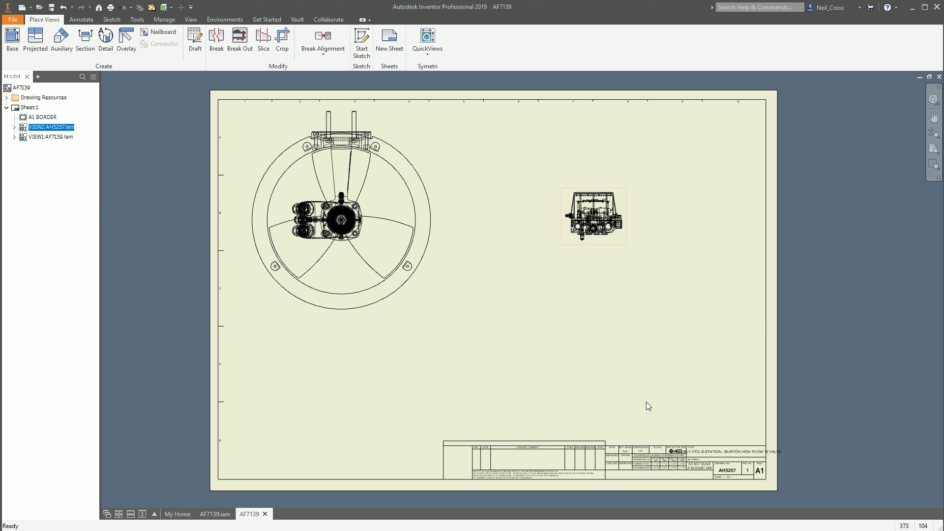
scroll(647, 403, "up", 8)
middle_click_drag(660, 459, 378, 430)
middle_click_drag(452, 360, 442, 357)
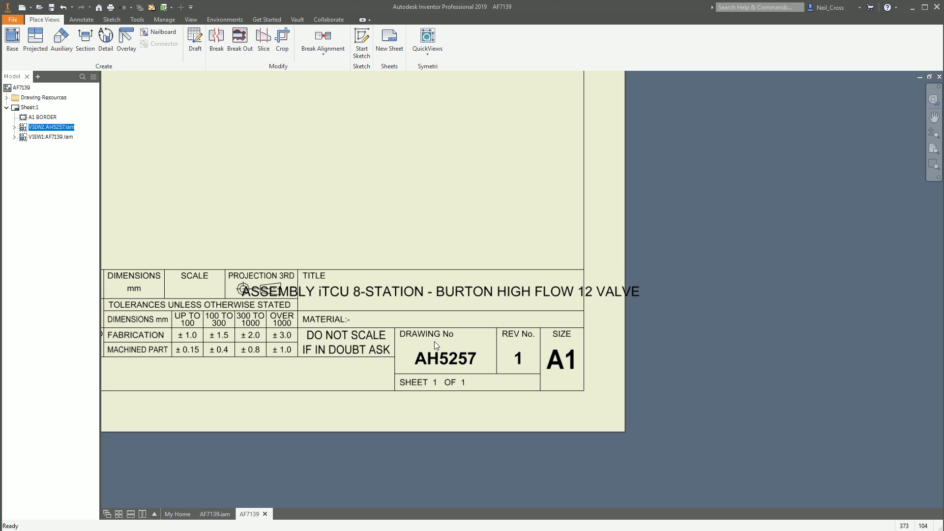
scroll(267, 306, "down", 7)
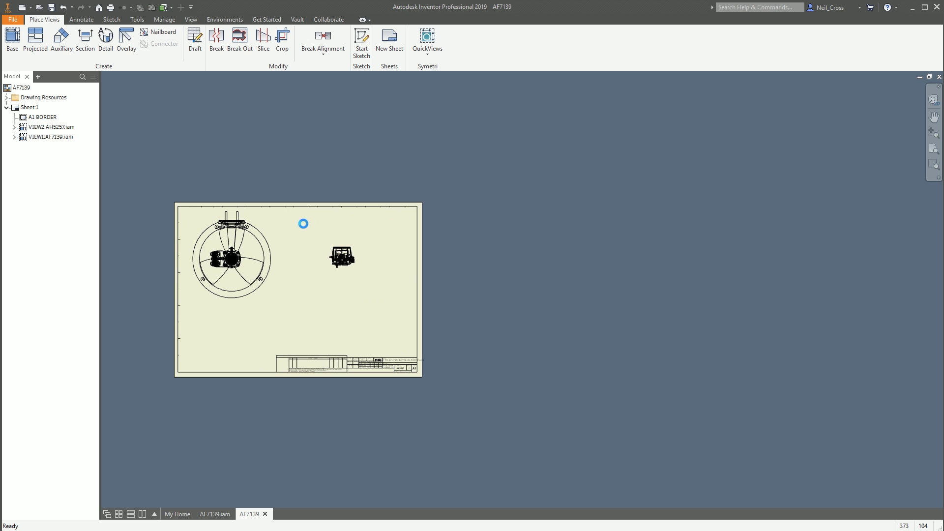
Delete the AH5257 view VIEW2 and nudge the AF7139 view slightly right and down
key("Delete")
key("Return")
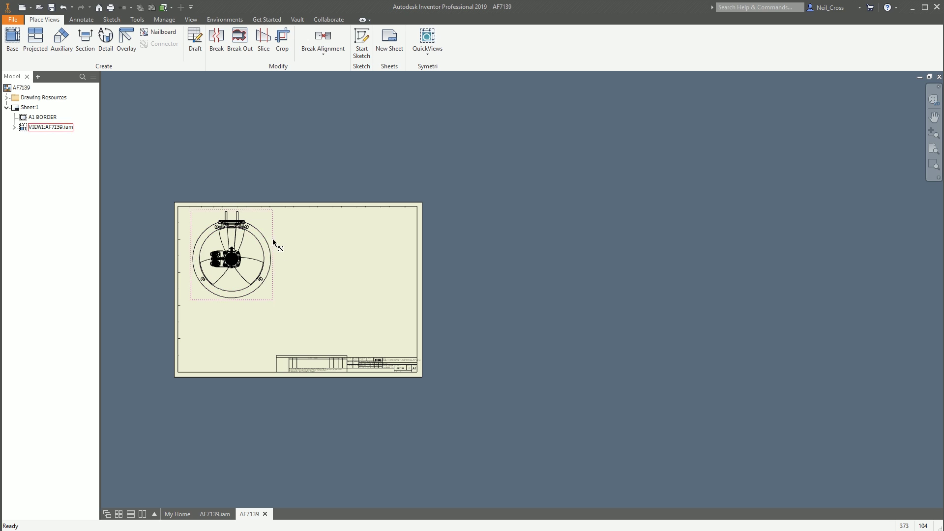
left_click_drag(273, 242, 295, 249)
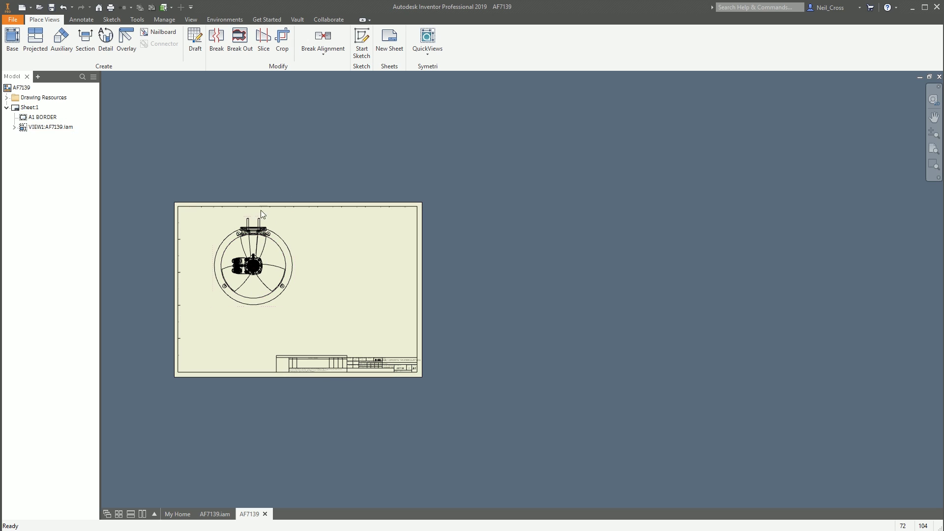
Add Sheet 2 with a view of pedestal part AF7977 from HTE_430-63.iam
left_click(389, 38)
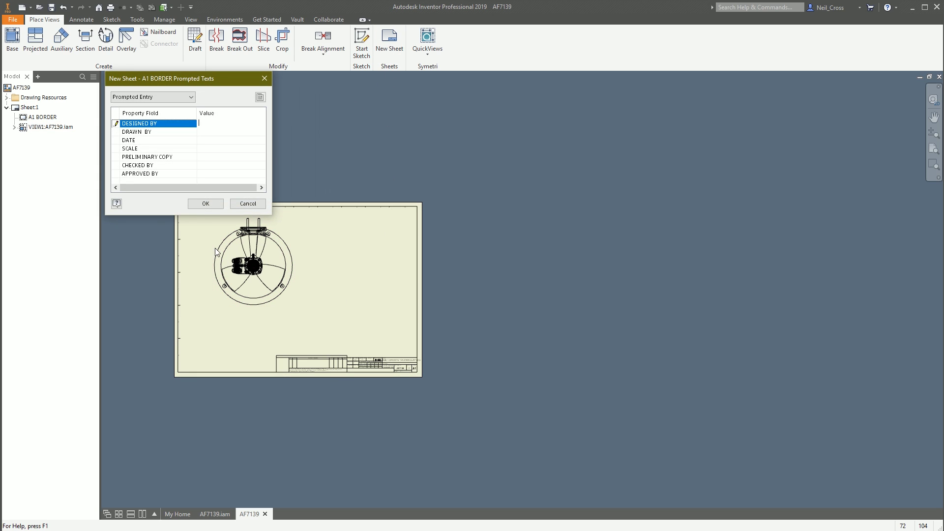
left_click(207, 205)
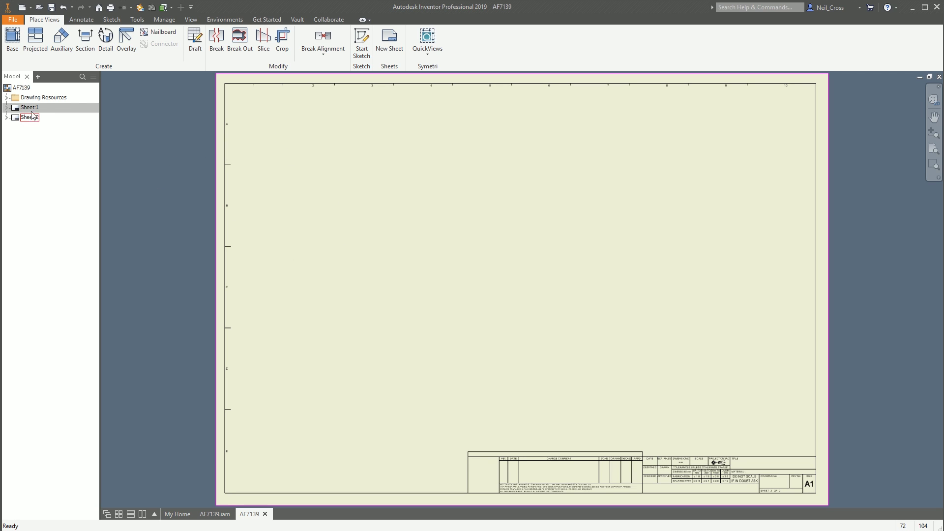
left_click(427, 44)
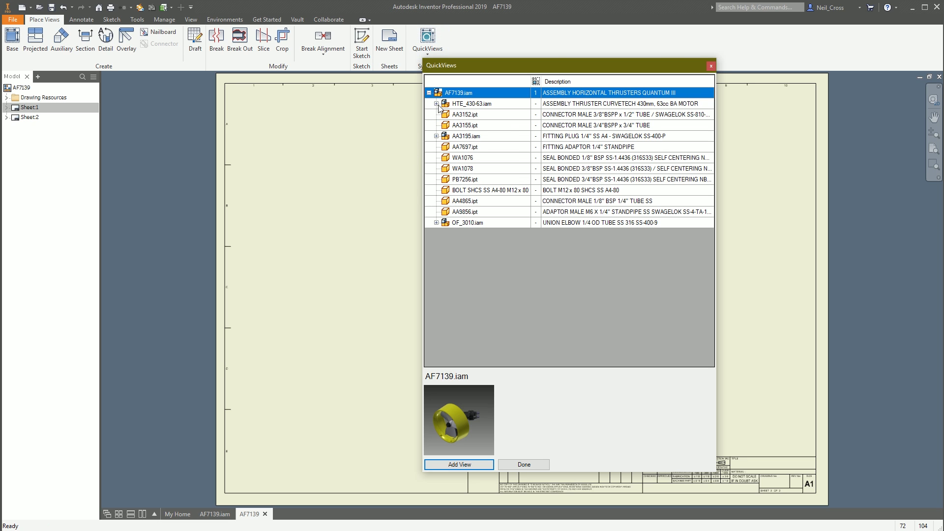
left_click(437, 104)
left_click(460, 117)
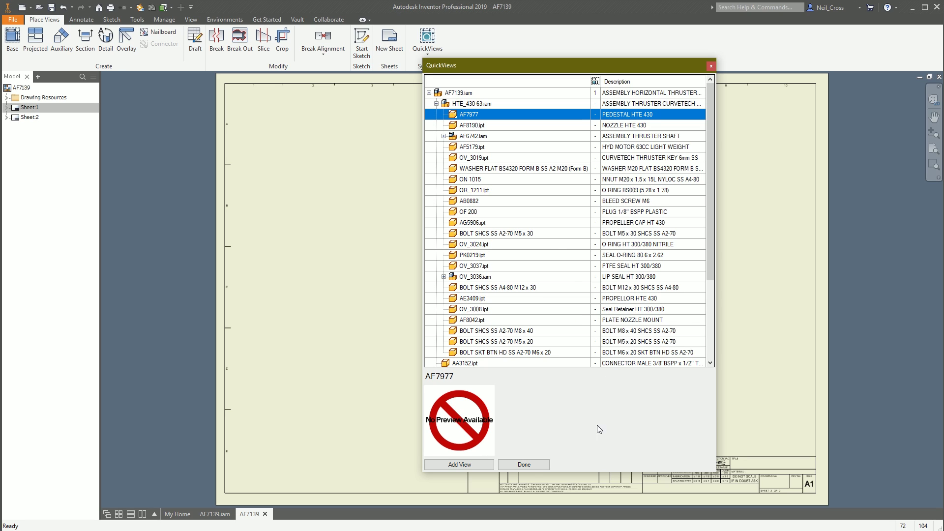
left_click(460, 464)
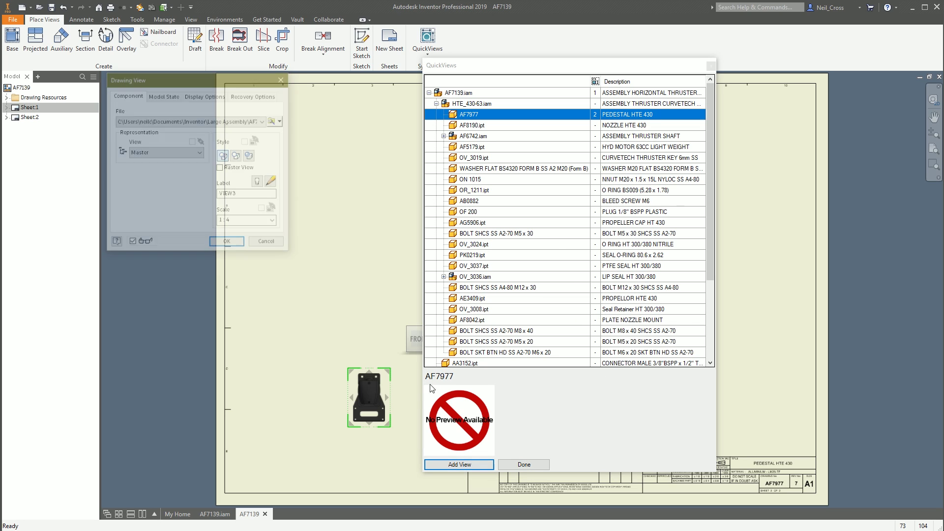
left_click(229, 241)
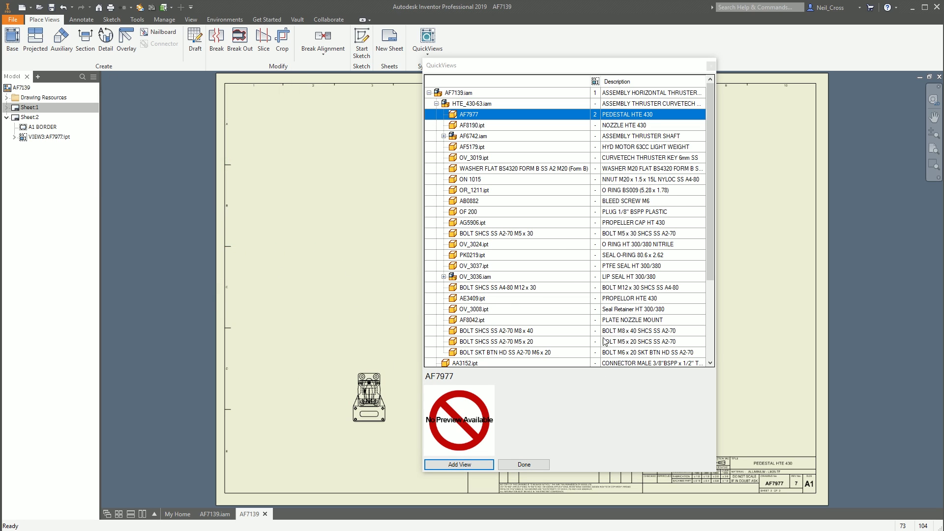
left_click(711, 66)
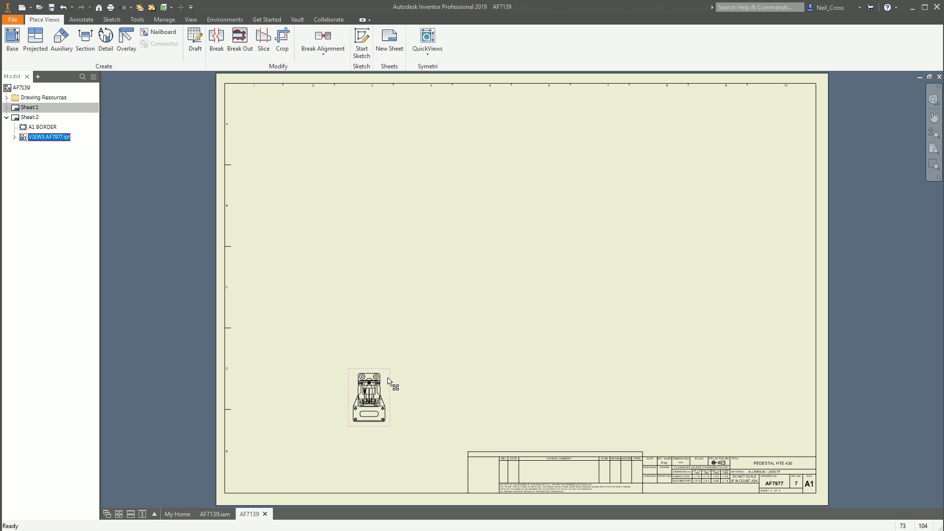
Move the AF7977 pedestal view to Sheet 2's upper left and check its title block
mouse_move(387, 380)
left_mouse_down()
mouse_move(396, 361)
mouse_move(346, 180)
left_mouse_up()
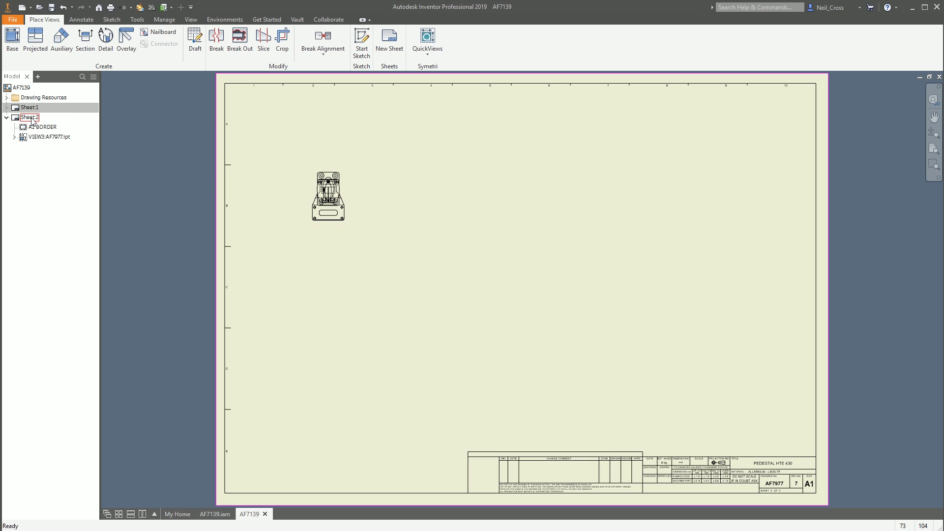
left_click(348, 192)
scroll(842, 506, "up", 8)
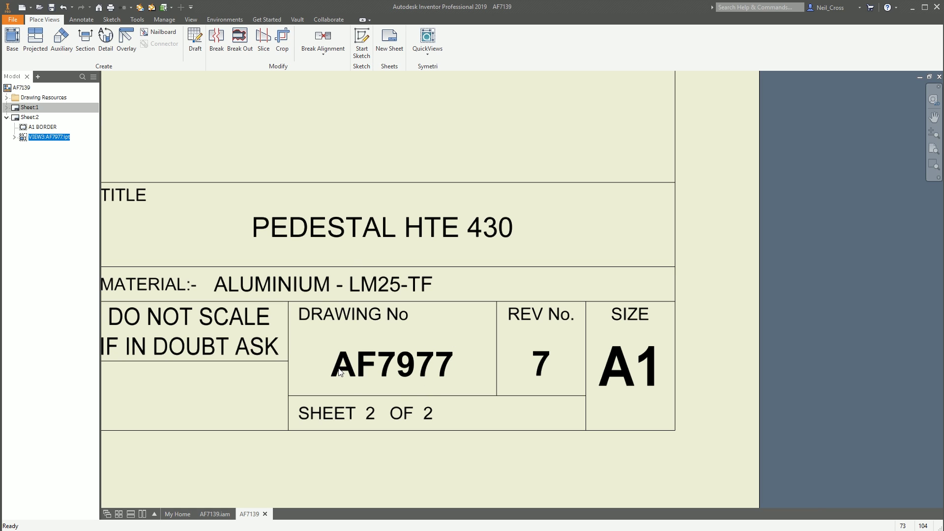
scroll(512, 415, "down", 5)
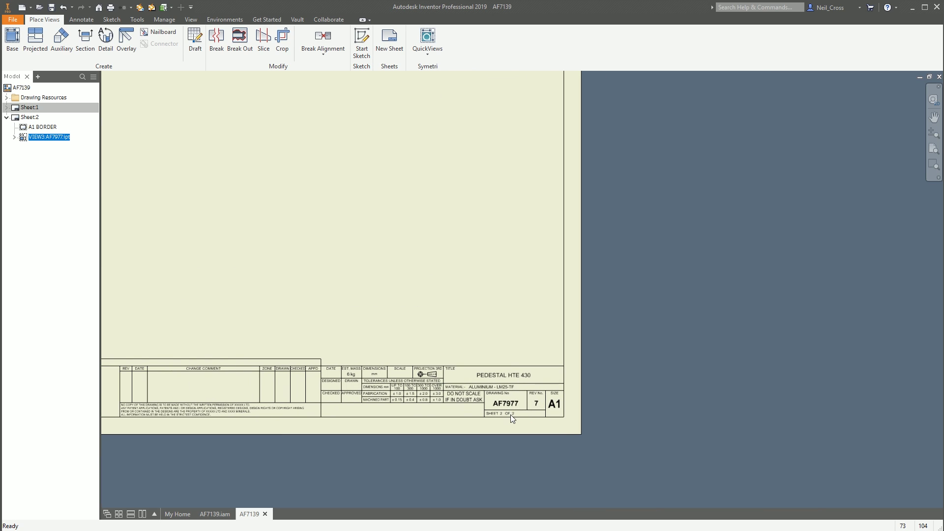
scroll(497, 419, "down", 3)
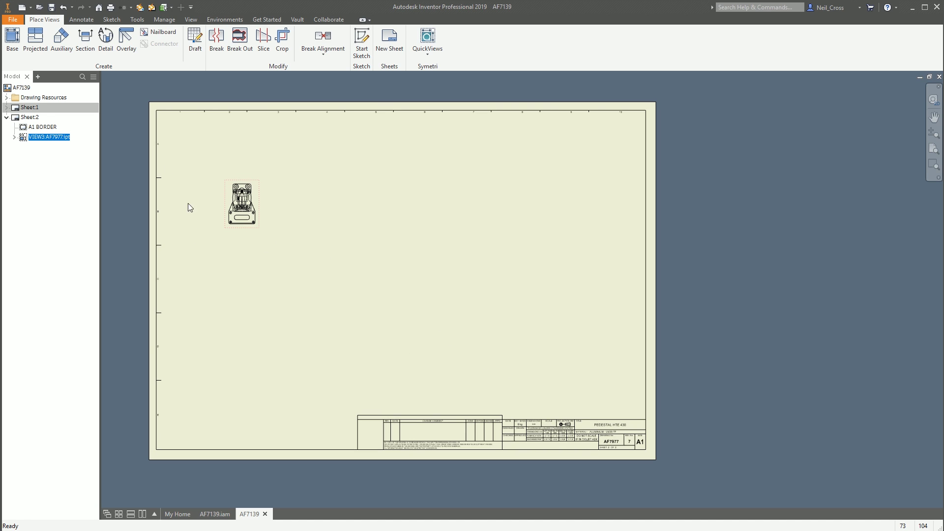
double_click(29, 117)
Delete the AF7977 pedestal view VIEW3 from Sheet 2
left_click_drag(290, 252, 168, 146)
key("Delete")
key("Return")
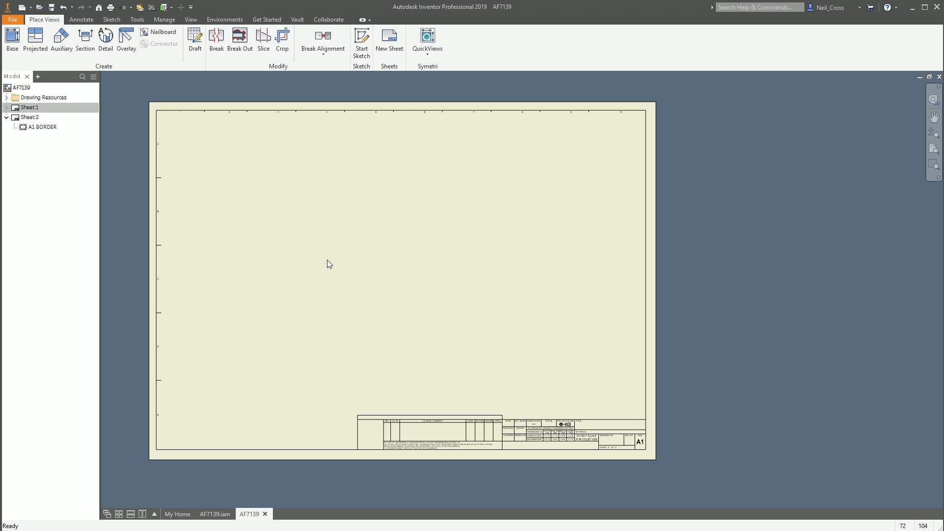
Place an AF7139 assembly base view, move it left off the sheet, and suppress it
left_click(19, 56)
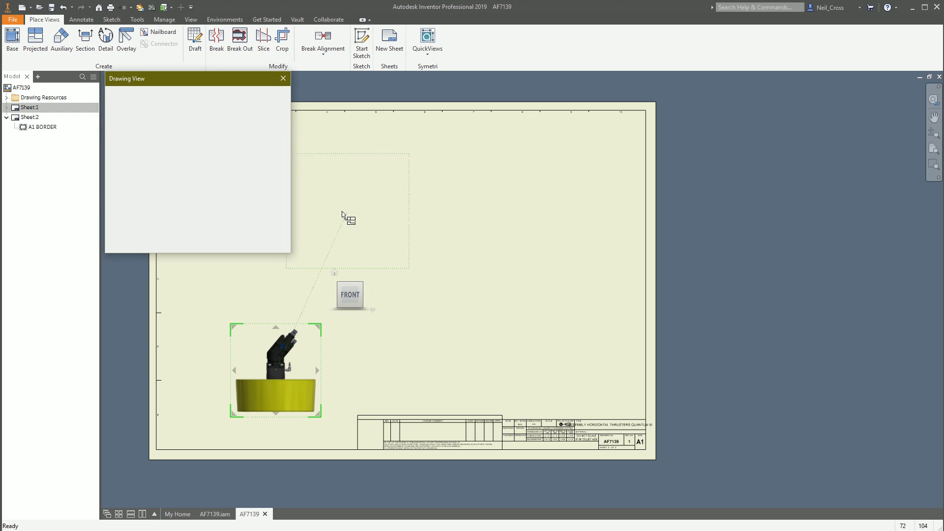
left_click(234, 243)
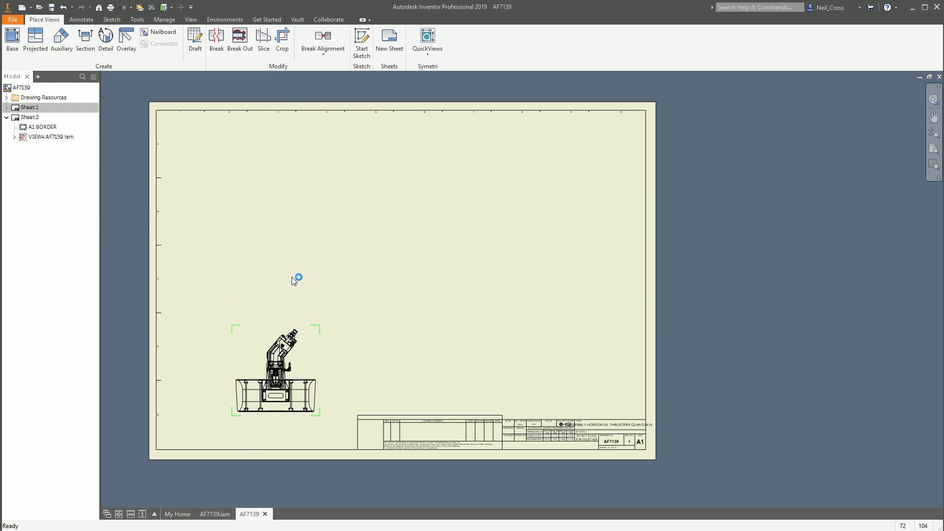
middle_click_drag(401, 333, 592, 311)
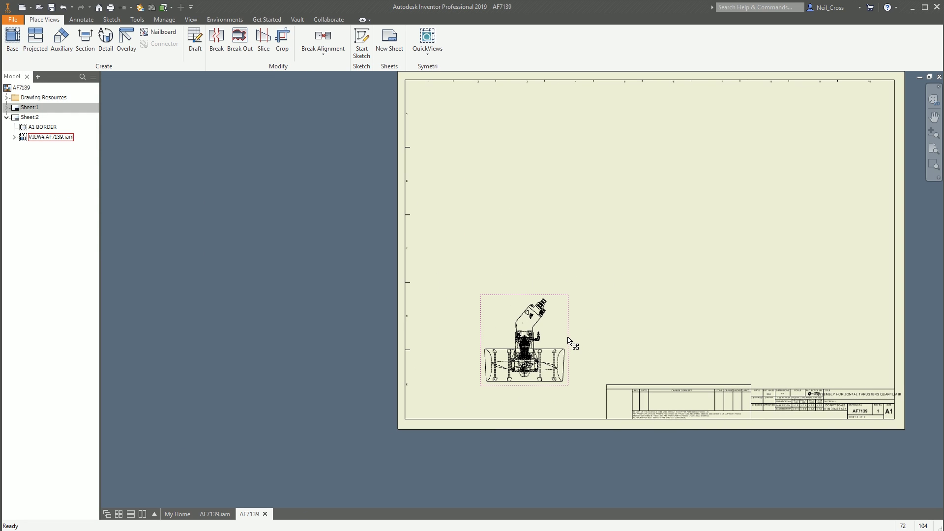
left_click_drag(574, 341, 296, 231)
left_click(310, 198)
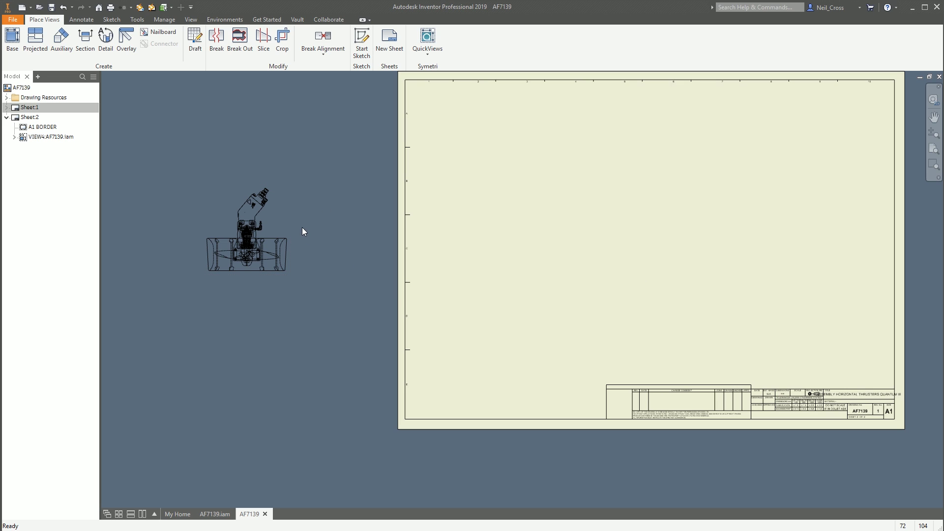
left_click(290, 211)
right_click(291, 210)
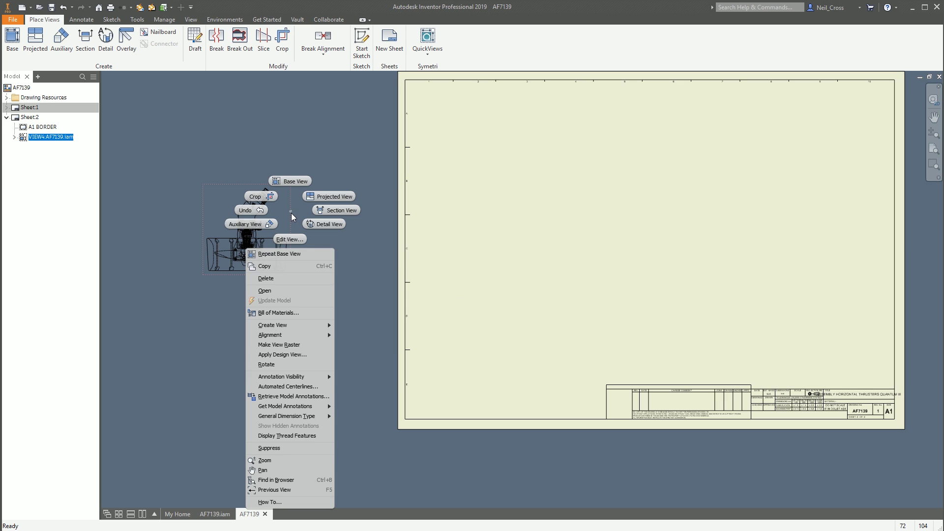
left_click(265, 449)
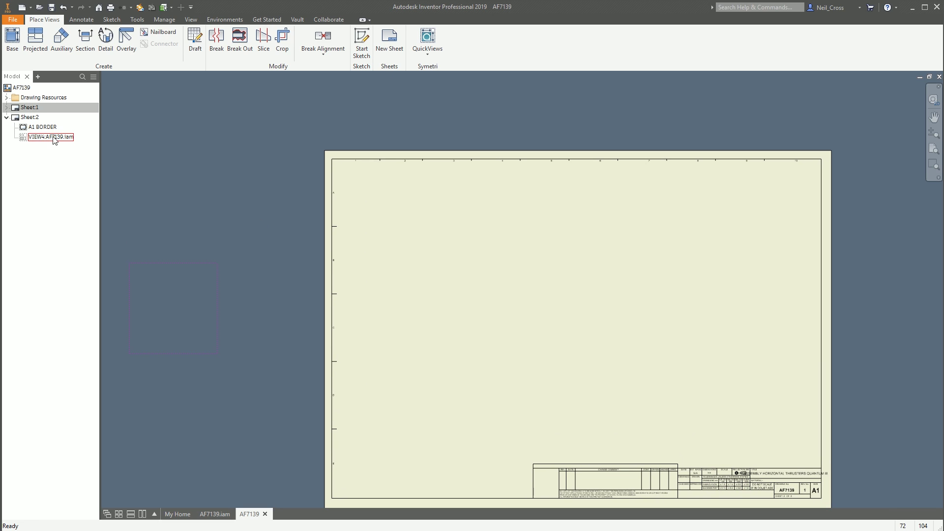
Add a 5:1 view of connector part AA3152.ipt to Sheet 2 and fit the whole sheet
left_click(428, 40)
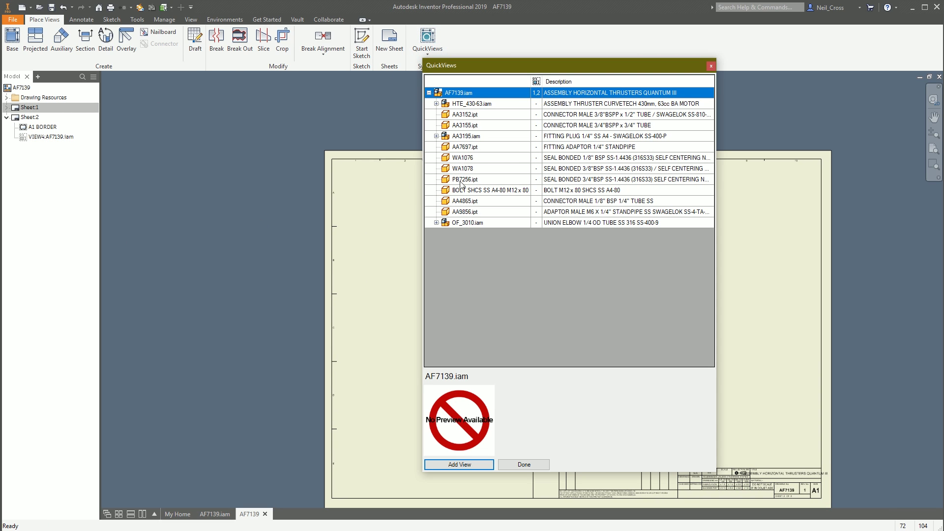
left_click(474, 115)
left_click(452, 466)
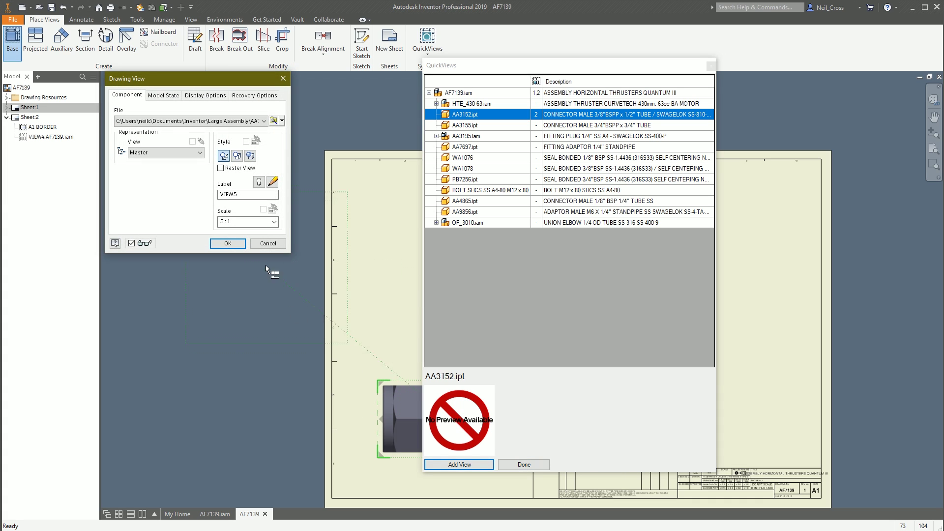
left_click(223, 243)
middle_click_drag(349, 357, 161, 279)
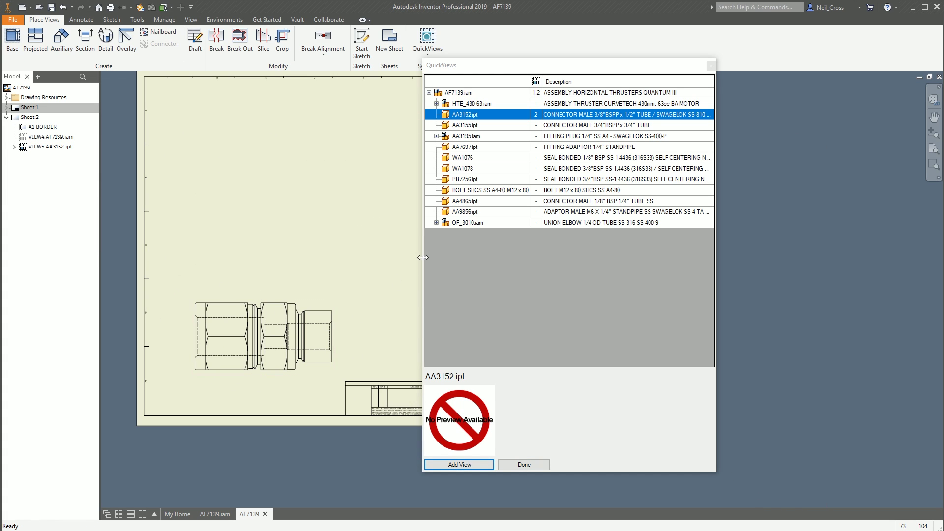
left_click(711, 65)
scroll(494, 332, "up", 5)
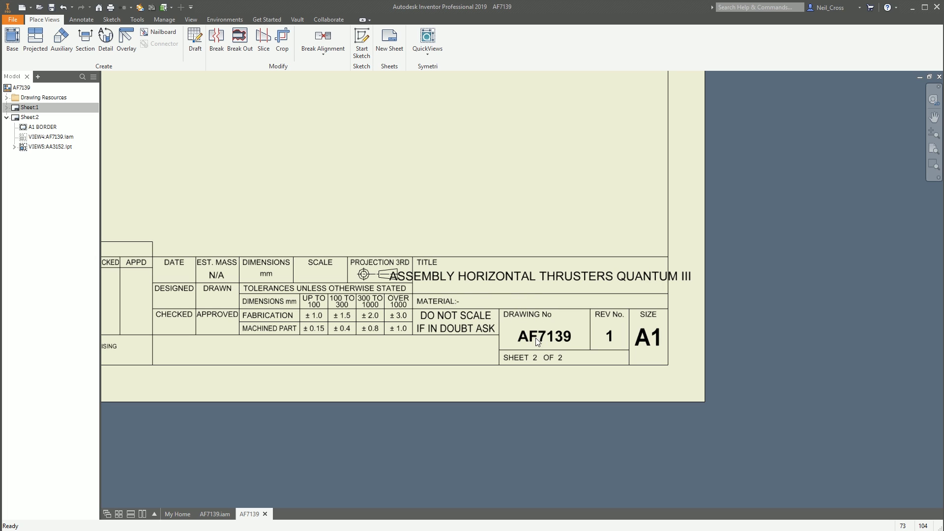
scroll(493, 361, "down", 5)
key("Home")
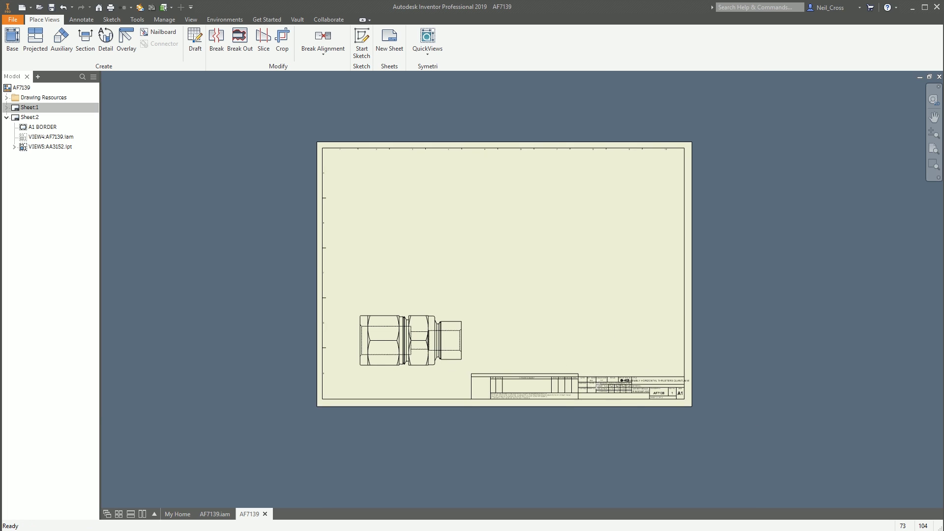
left_click(41, 137)
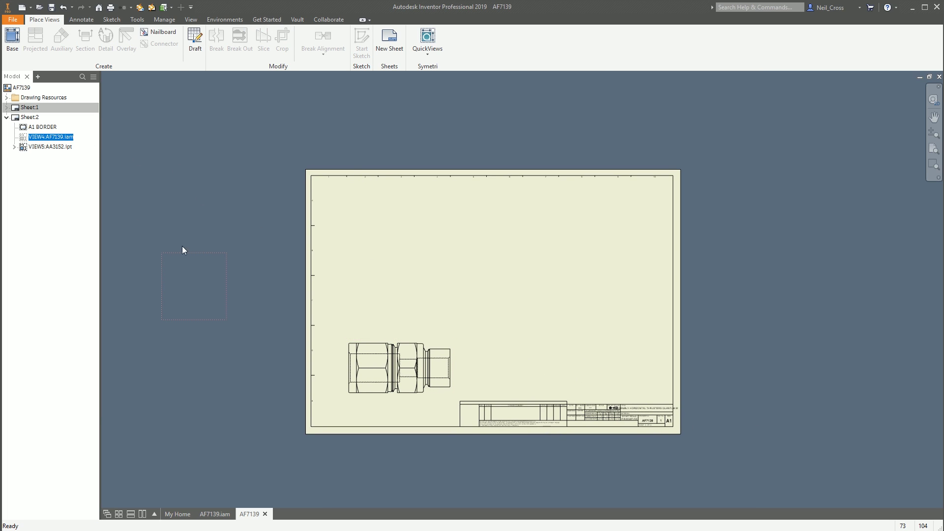
key("Escape")
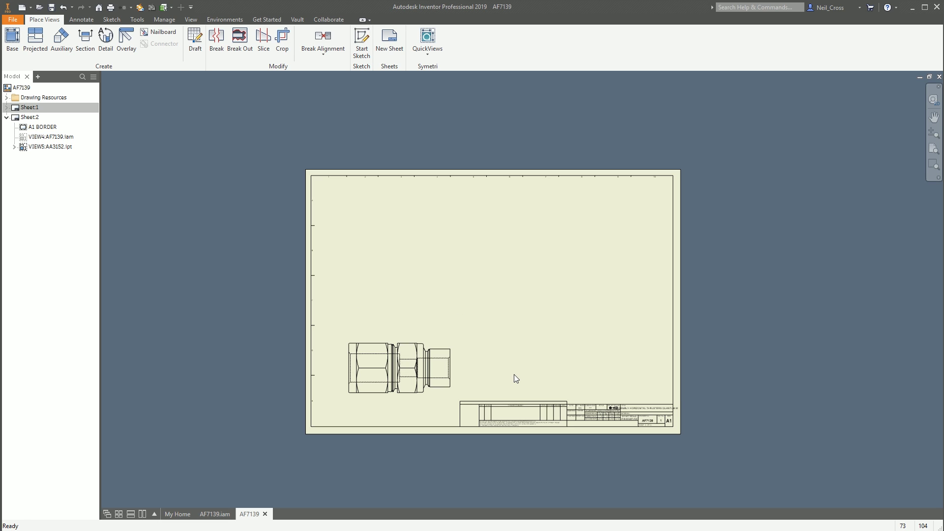
Drag the AA3152 part view higher on Sheet 2, then pan to check the title block
left_click_drag(460, 350, 451, 279)
left_click(543, 298)
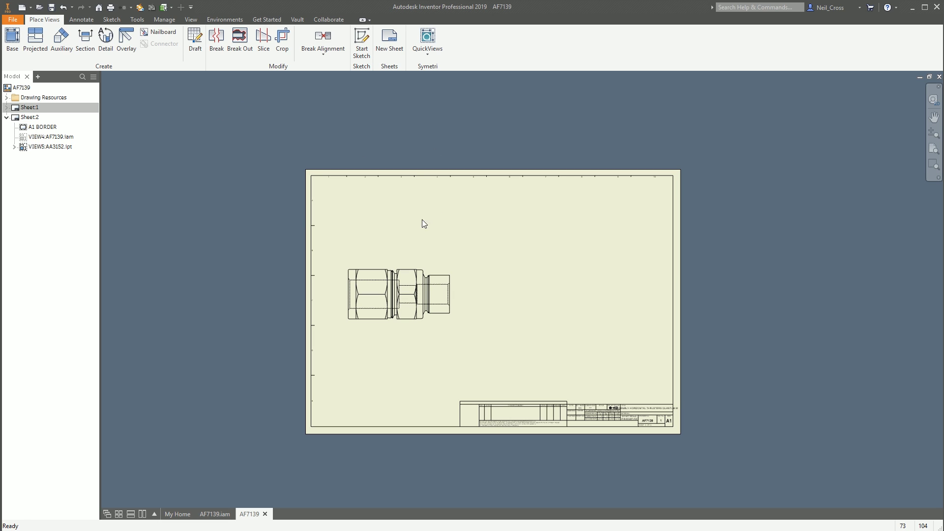
scroll(642, 424, "up", 3)
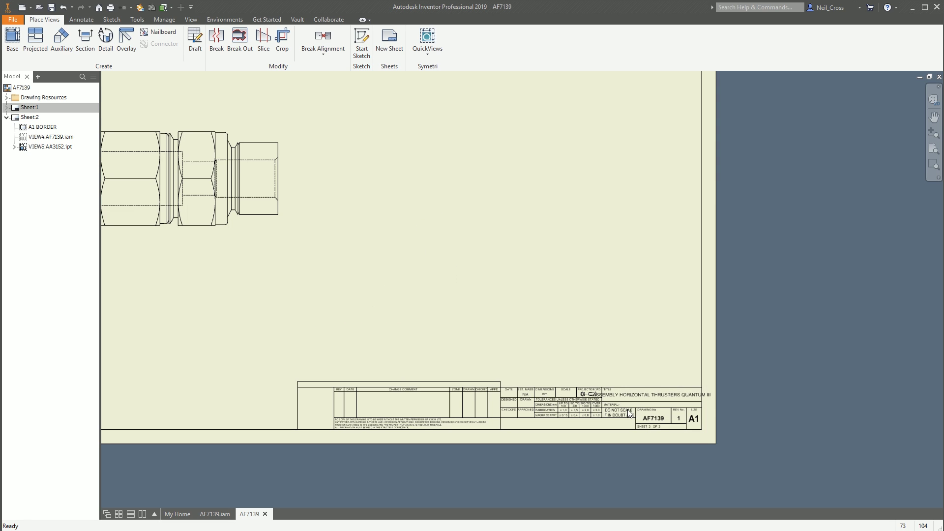
scroll(391, 338, "down", 3)
key("F2")
left_click_drag(392, 340, 399, 339)
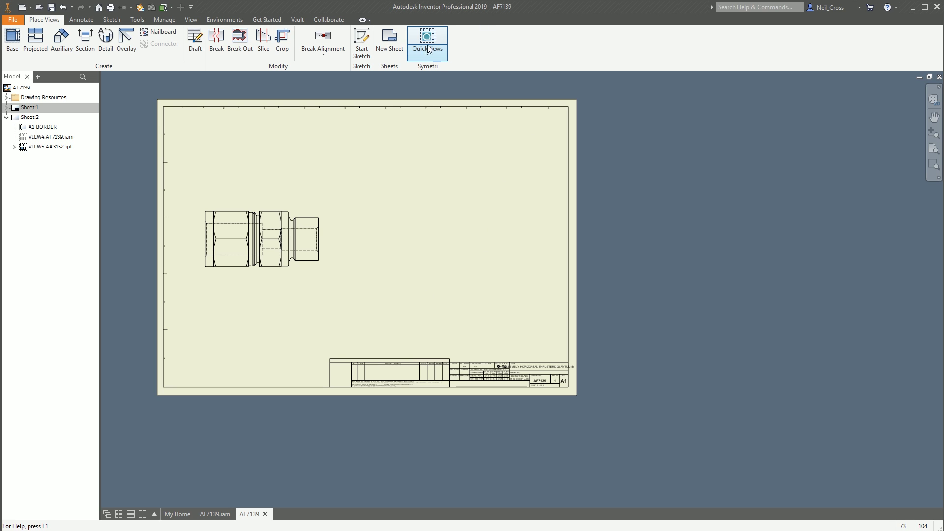
Preview the assembly components AA3155, WA1078, BOLT SHCS, AA7697 and HTE_430-63 in QuickViews
left_click(444, 39)
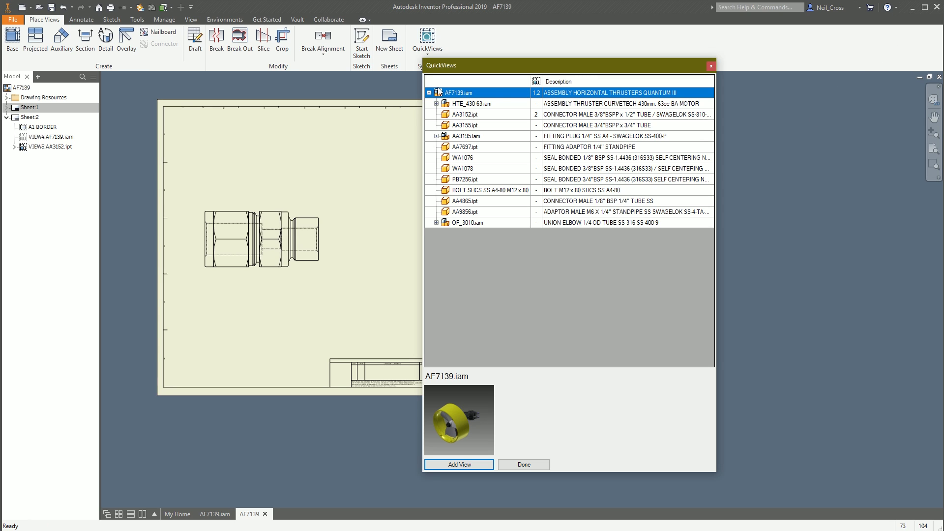
left_click(475, 125)
left_click(471, 170)
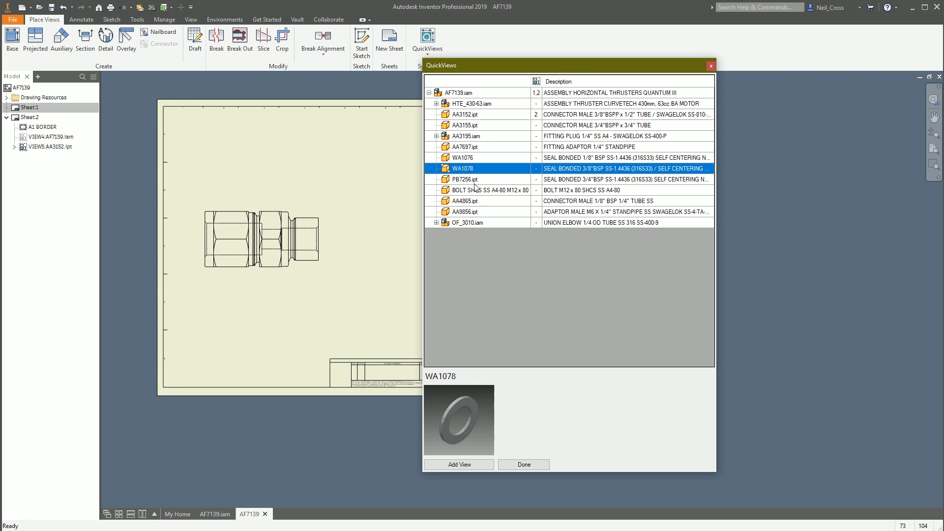
left_click(480, 191)
left_click(474, 147)
left_click(473, 104)
Return to AF7139.iam, close the component list without adding views, and nudge VIEW5 slightly up
left_click(464, 93)
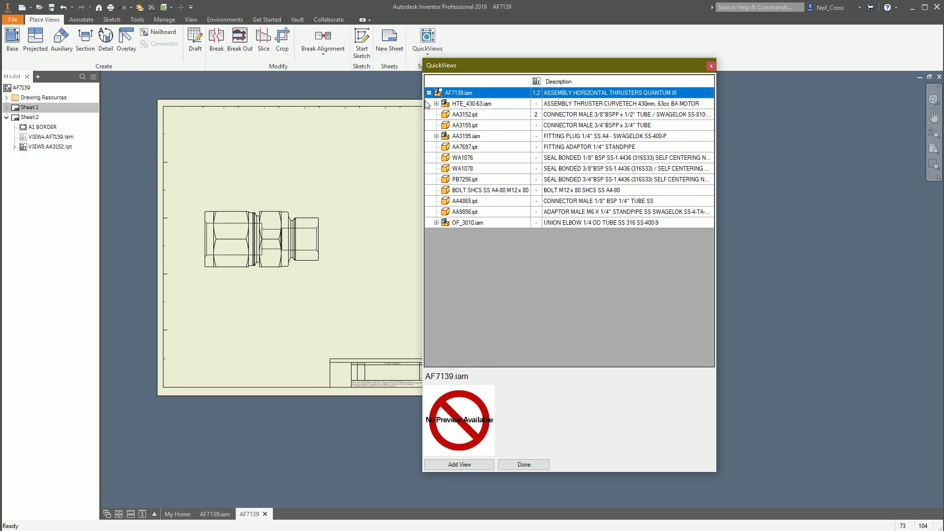
left_click(711, 66)
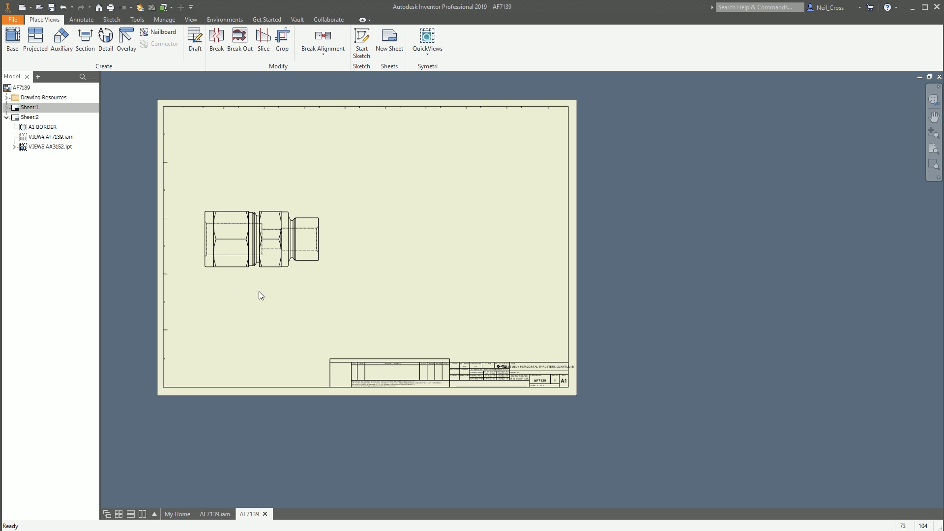
left_click_drag(320, 270, 323, 244)
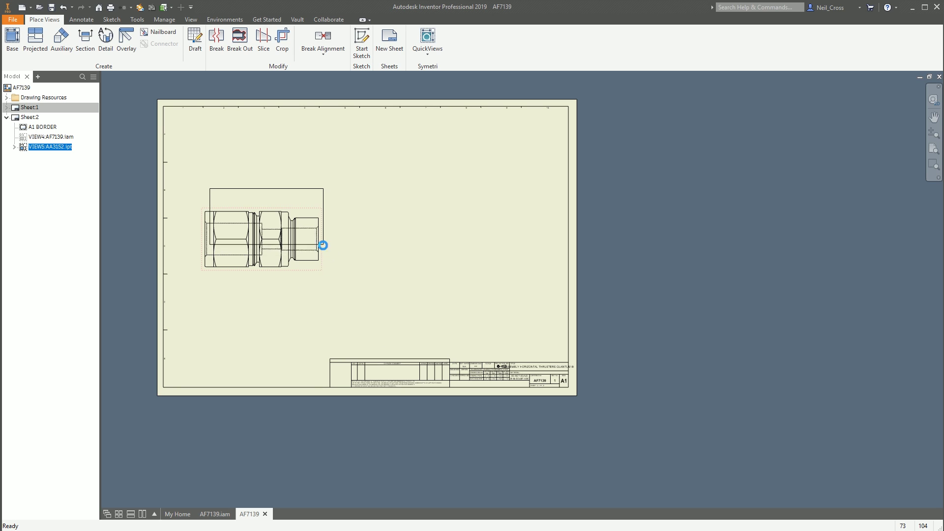